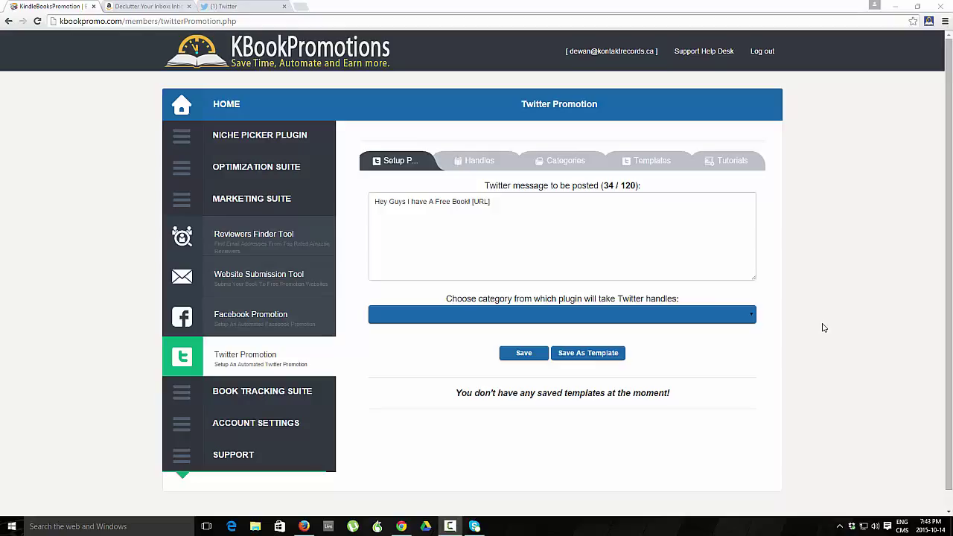
Step: Show the Twitter Promotion Categories section, which has no saved categories yet
{"action": "left_click", "coordinate": [579, 170]}
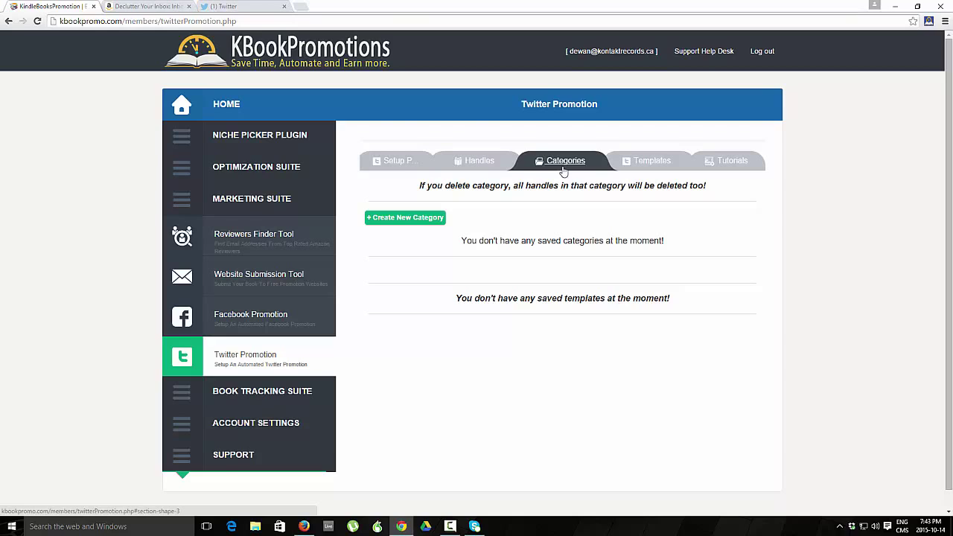
Step: Add and save a new handle category named 'Weight Loss Handles'
{"action": "left_click", "coordinate": [401, 218]}
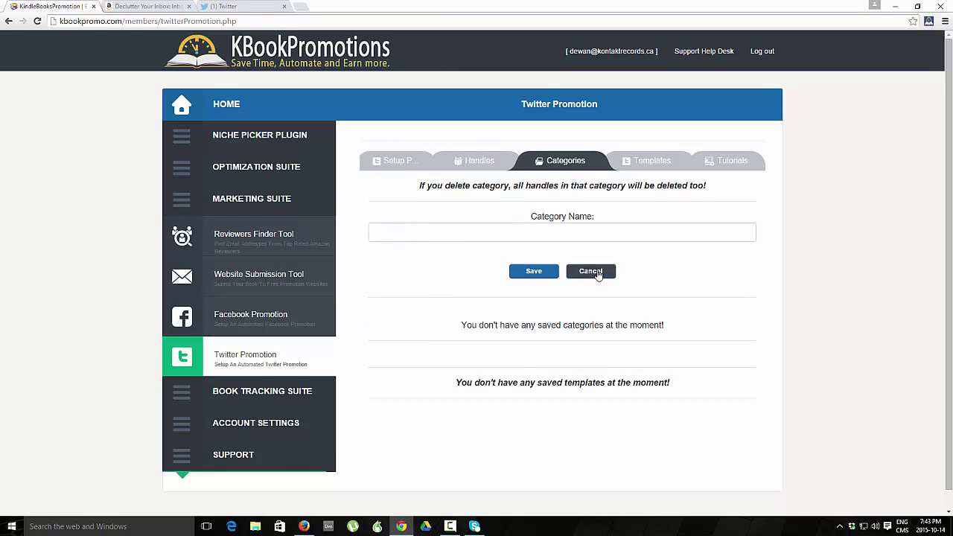
{"action": "left_click", "coordinate": [596, 234]}
{"action": "type", "text": "We"}
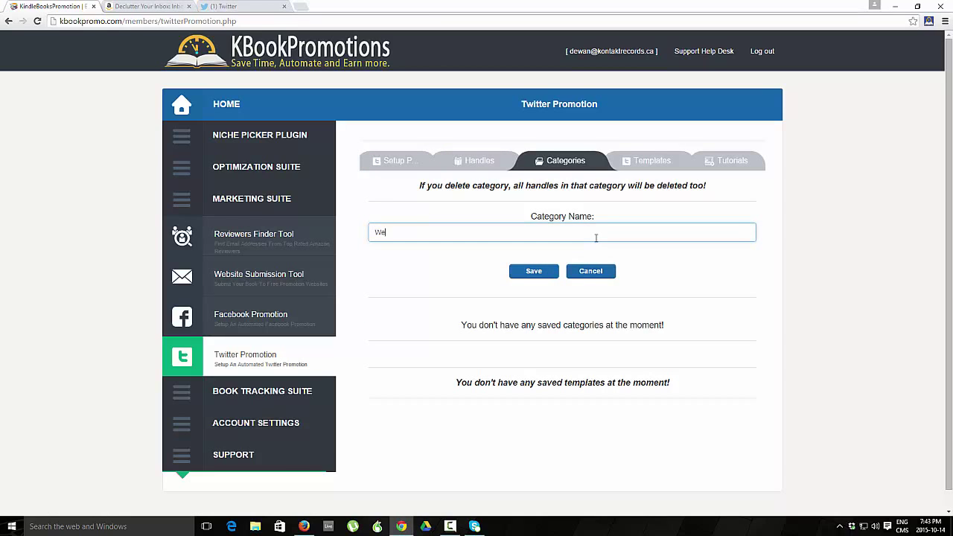
{"action": "type", "text": "ight Loss H"}
{"action": "type", "text": "andles"}
{"action": "left_click", "coordinate": [533, 273]}
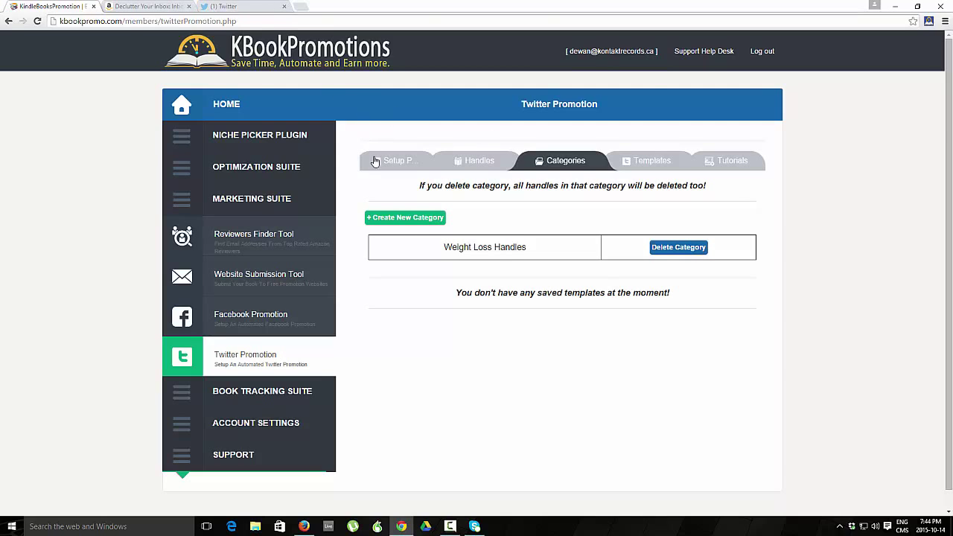
Step: Launch the KBookPromotions Twitter Scraper on Twitter to show the 101-account Following list
{"action": "left_click", "coordinate": [242, 7]}
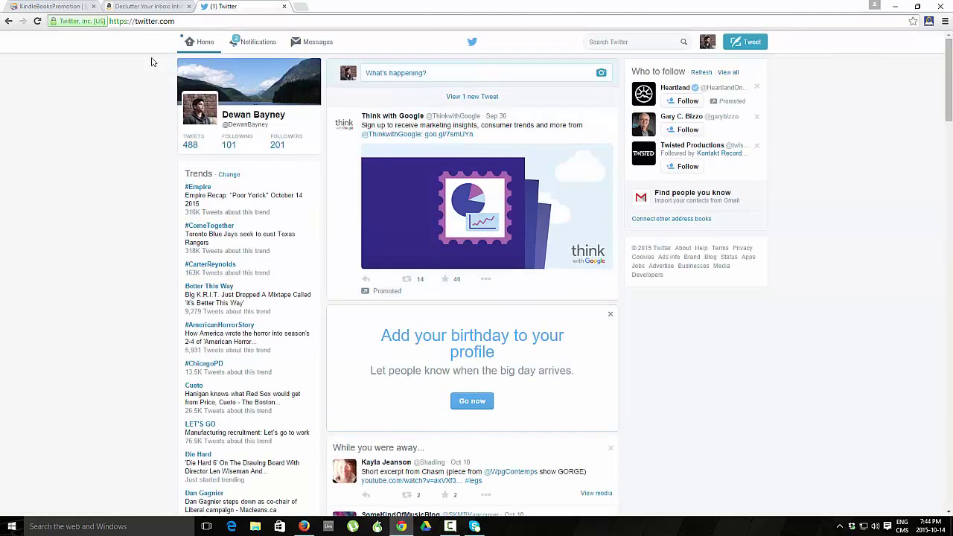
{"action": "left_click", "coordinate": [928, 22]}
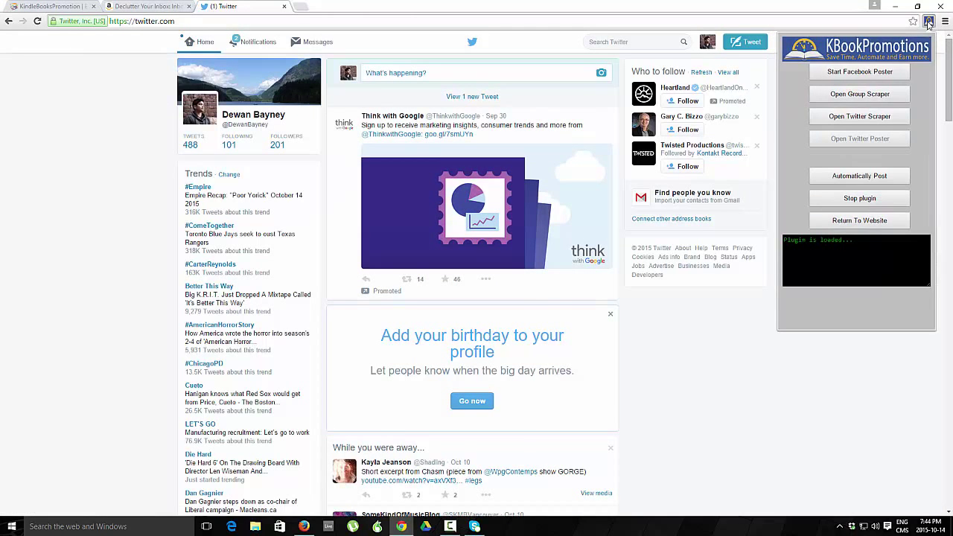
{"action": "left_click", "coordinate": [857, 119]}
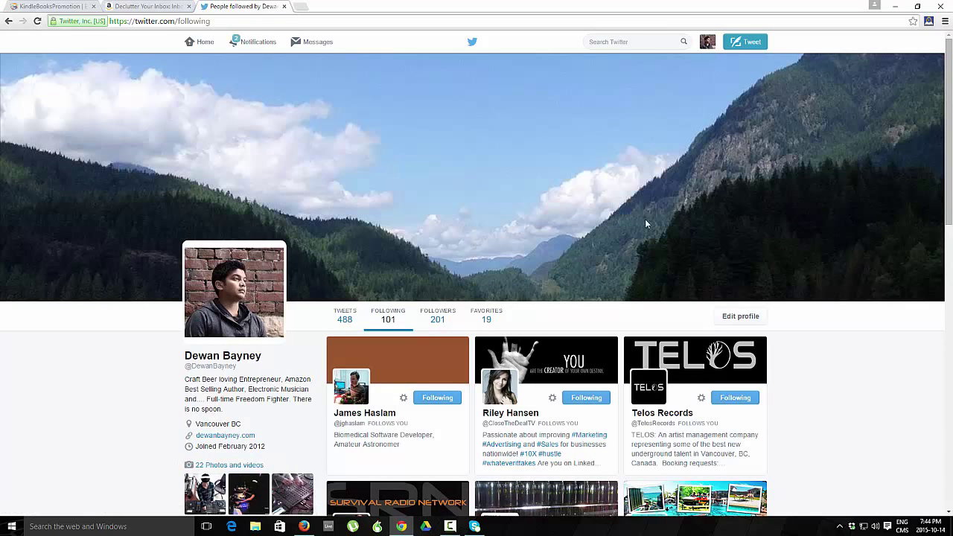
Step: Scrape all 101 followed handles into the Weight Loss Handles category, then stop the scraper
{"action": "left_click", "coordinate": [929, 26]}
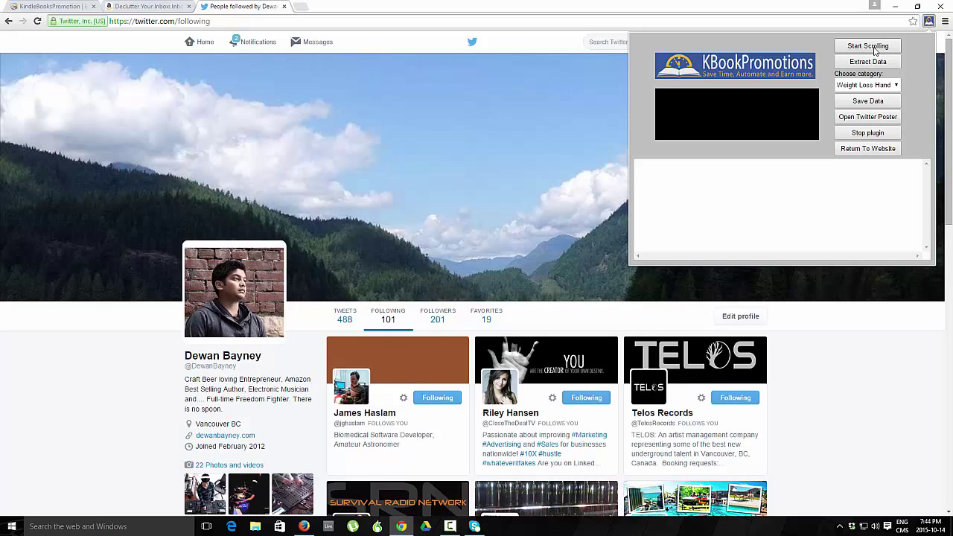
{"action": "left_click", "coordinate": [875, 50]}
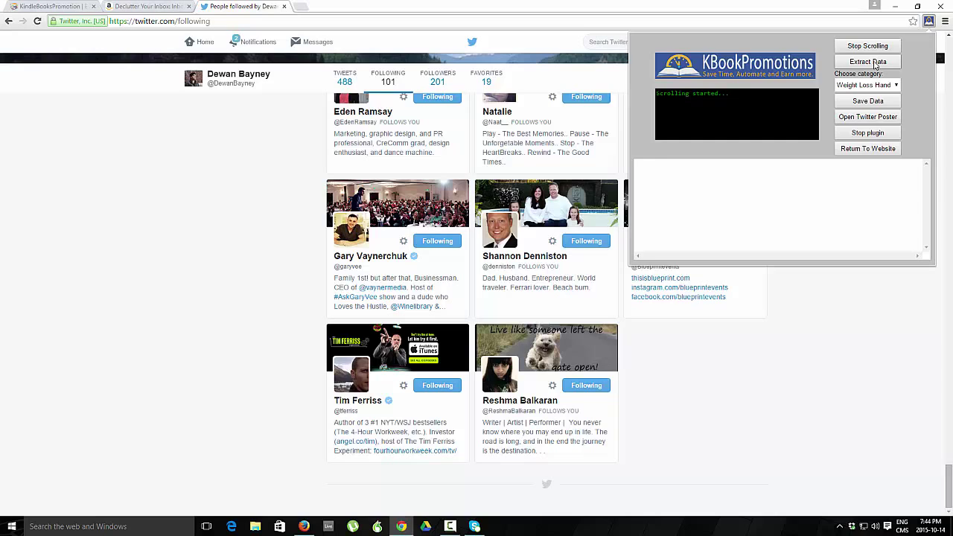
{"action": "left_click", "coordinate": [875, 63]}
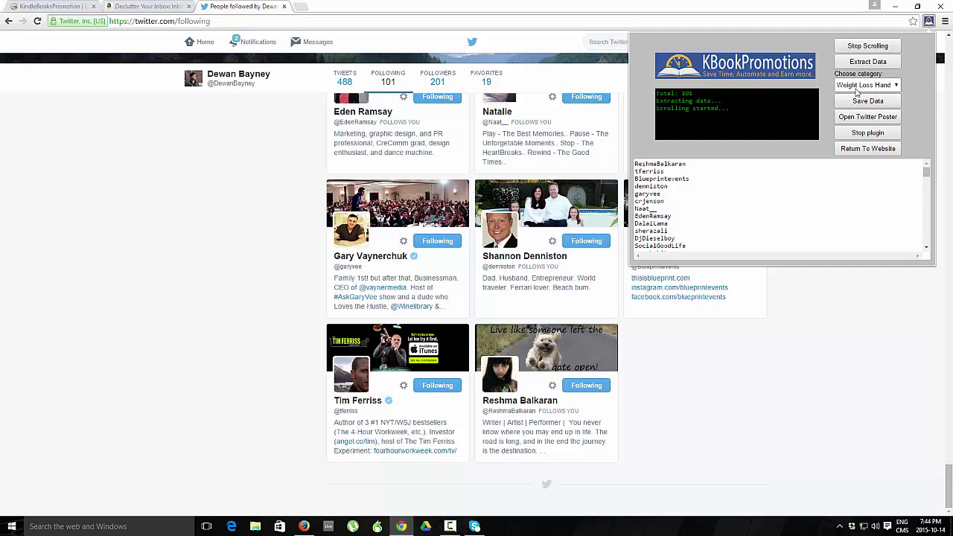
{"action": "left_click", "coordinate": [898, 86]}
{"action": "left_click", "coordinate": [896, 102]}
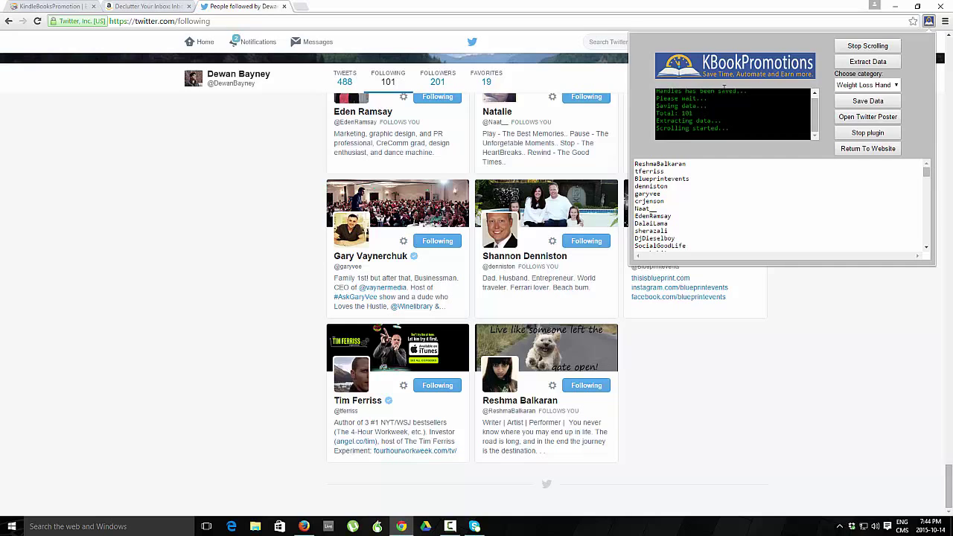
{"action": "left_click", "coordinate": [881, 134]}
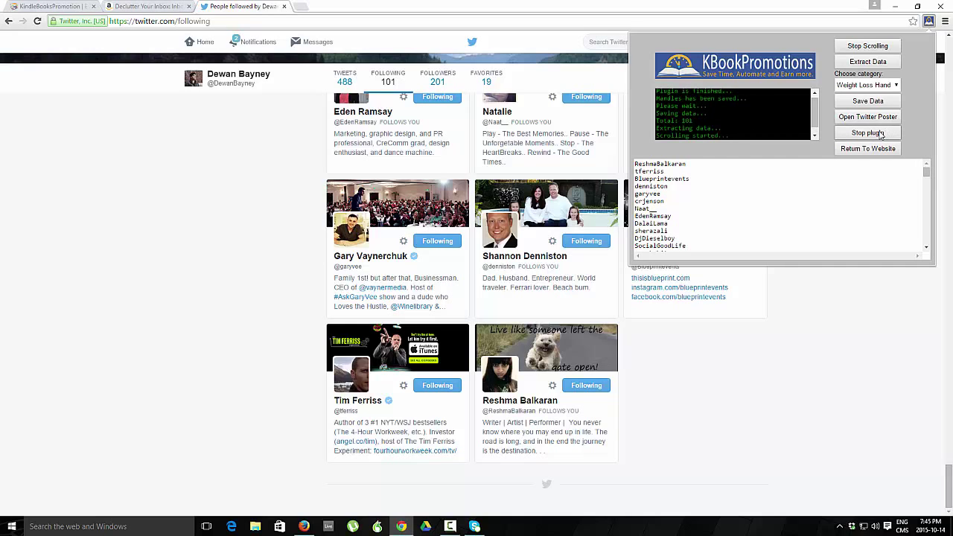
Step: Reload Twitter Promotion in KBookPromotions and review the scraped handles filed under Weight Loss Handles
{"action": "left_click", "coordinate": [42, 6]}
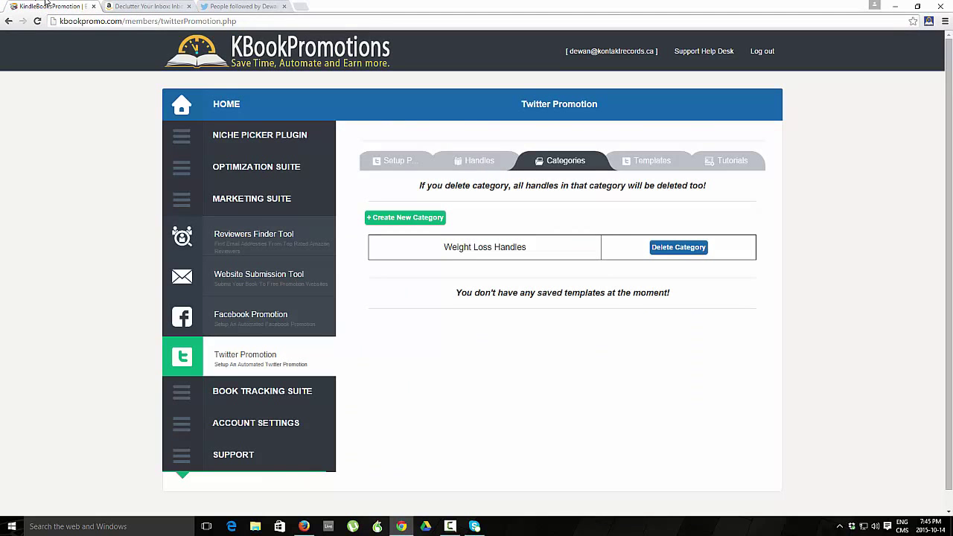
{"action": "left_click", "coordinate": [262, 356]}
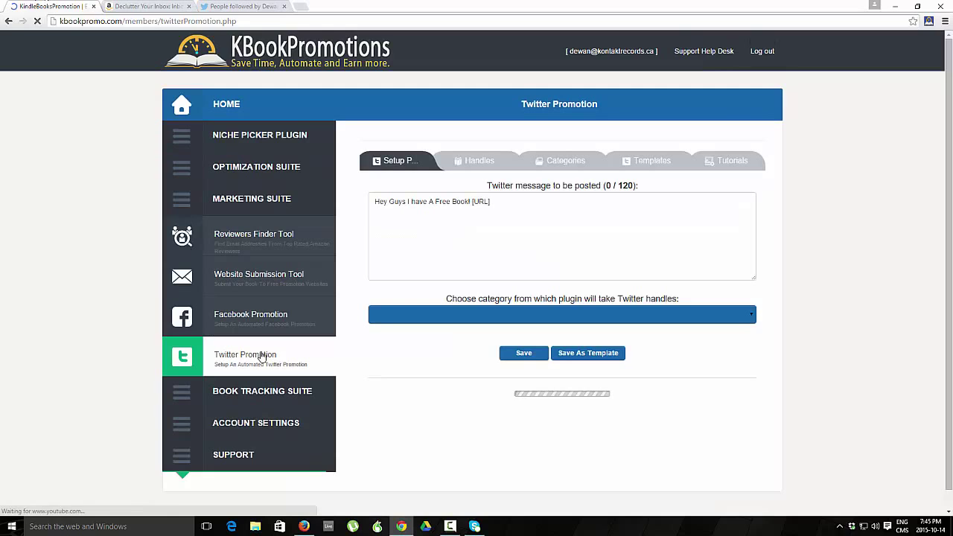
{"action": "left_click", "coordinate": [467, 170]}
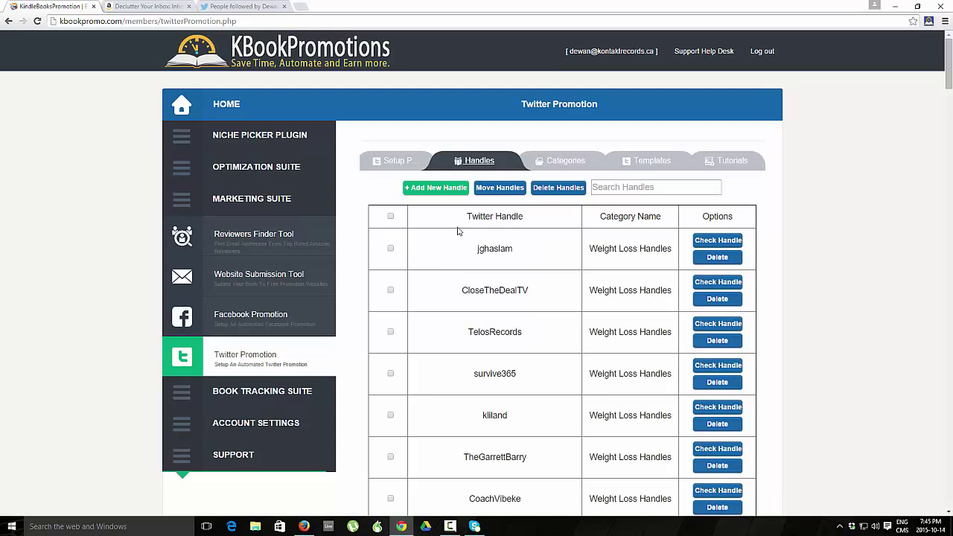
{"action": "scroll", "coordinate": [457, 265], "scroll_direction": "down", "scroll_amount": 1}
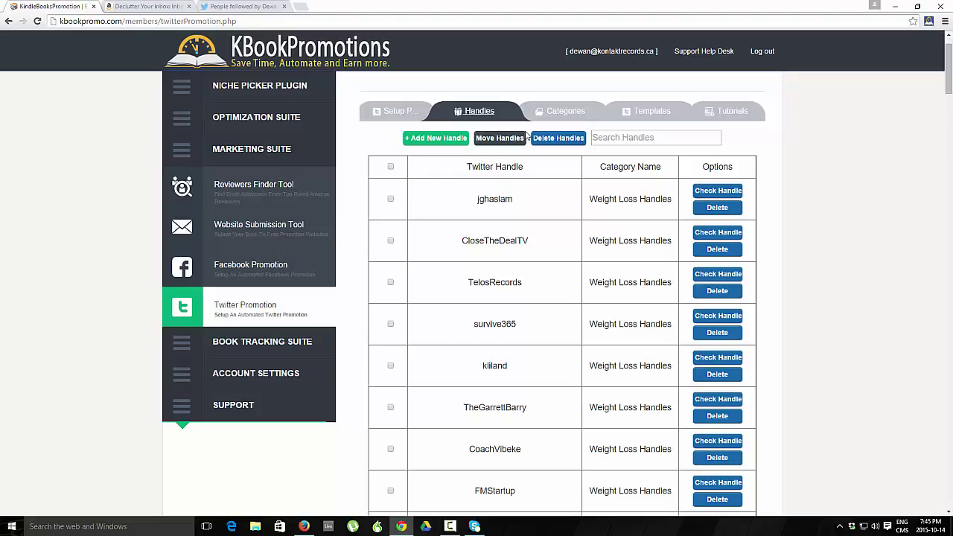
Step: Copy the book's ASIN B00ZYT28ZC from its Amazon Product Details and return to KBookPromotions
{"action": "left_click", "coordinate": [410, 112]}
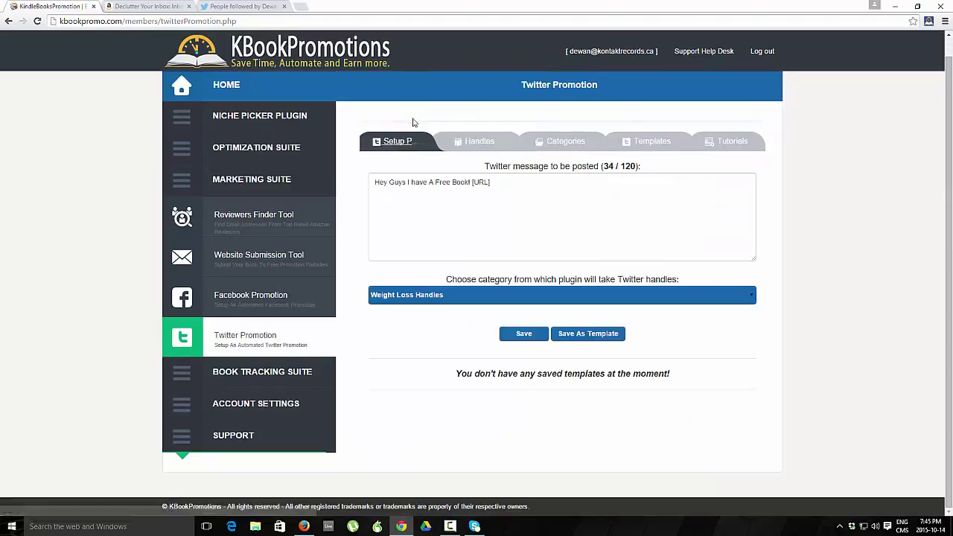
{"action": "left_click", "coordinate": [532, 207]}
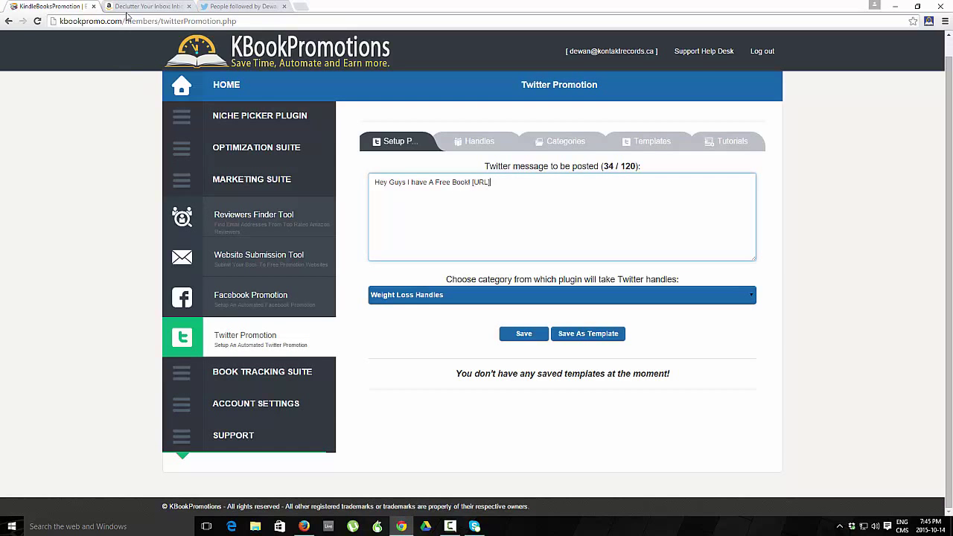
{"action": "left_click", "coordinate": [128, 9]}
{"action": "scroll", "coordinate": [138, 272], "scroll_direction": "down", "scroll_amount": 3}
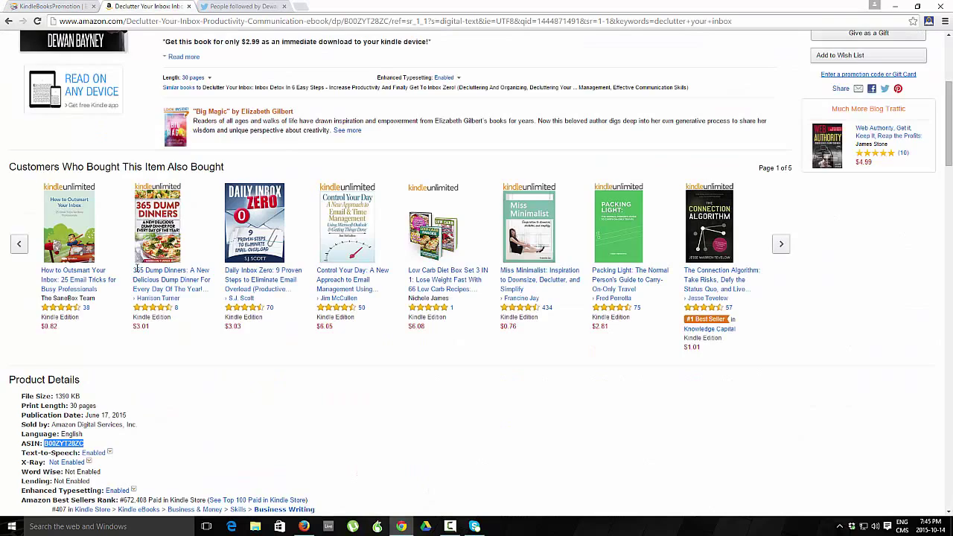
{"action": "scroll", "coordinate": [130, 270], "scroll_direction": "down", "scroll_amount": 3}
{"action": "right_click", "coordinate": [63, 294]}
{"action": "left_click", "coordinate": [84, 303]}
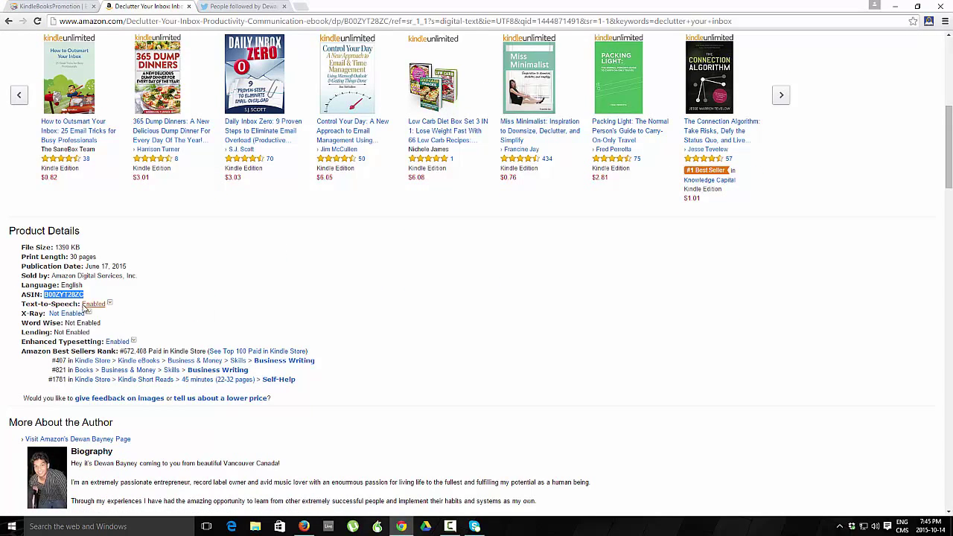
{"action": "left_click", "coordinate": [54, 7]}
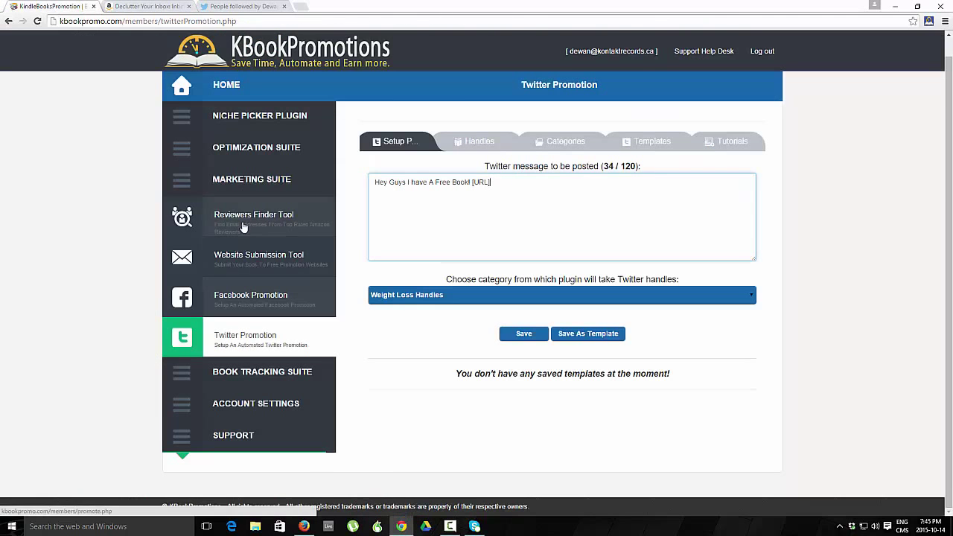
Step: In the Keyword Link Builder, enter ASIN B00ZYT28ZC and keywords 'Declutter Your Inbox'
{"action": "left_click", "coordinate": [178, 149]}
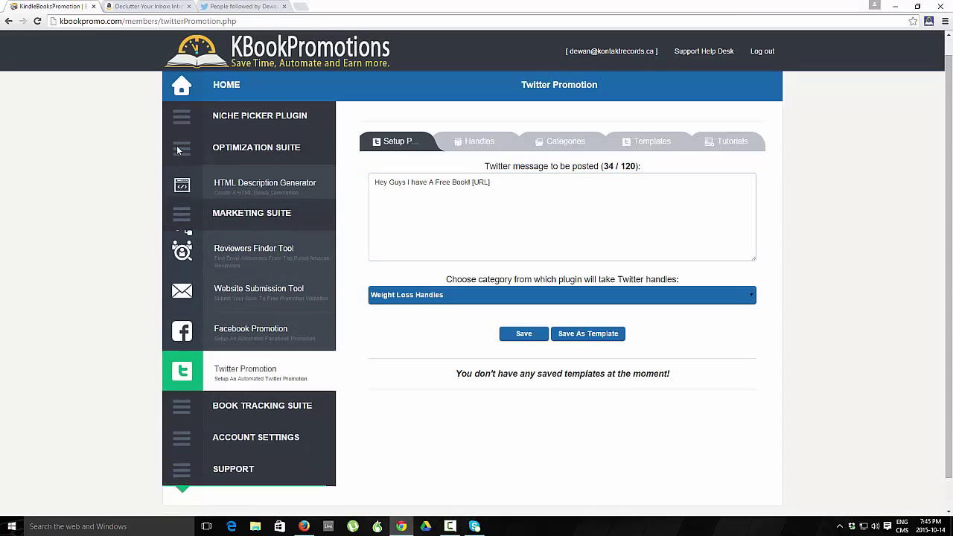
{"action": "left_click", "coordinate": [233, 224]}
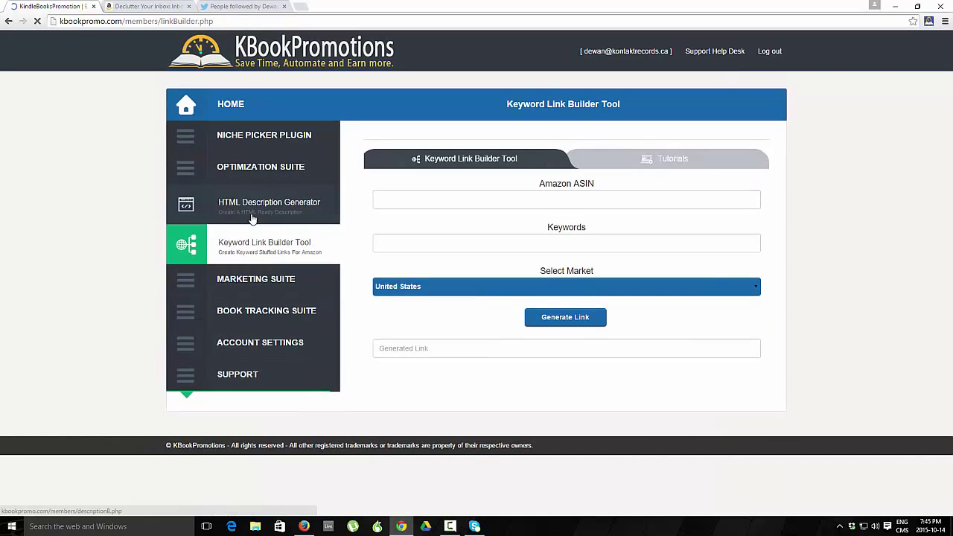
{"action": "left_click", "coordinate": [571, 200]}
{"action": "right_click", "coordinate": [570, 199]}
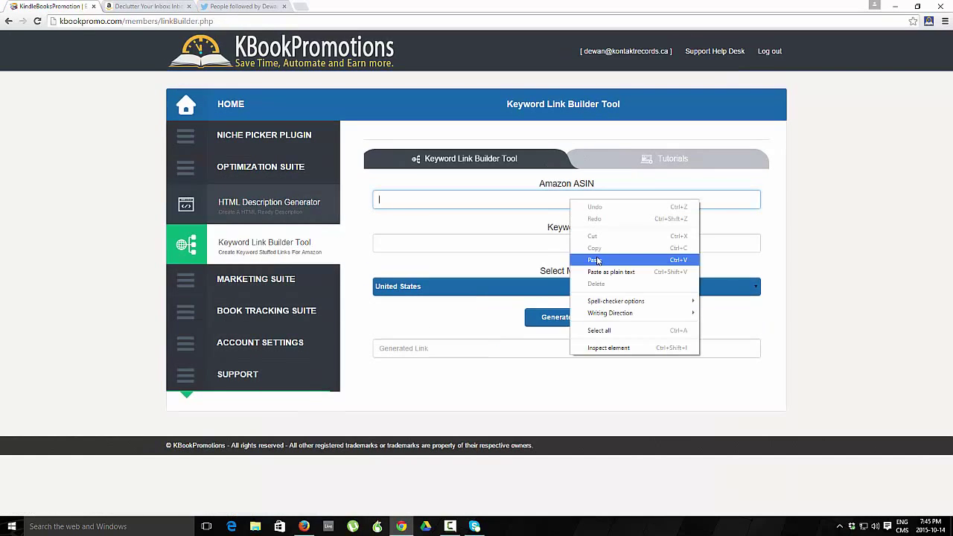
{"action": "left_click", "coordinate": [599, 261]}
{"action": "left_click", "coordinate": [502, 244]}
{"action": "type", "text": "Declut"}
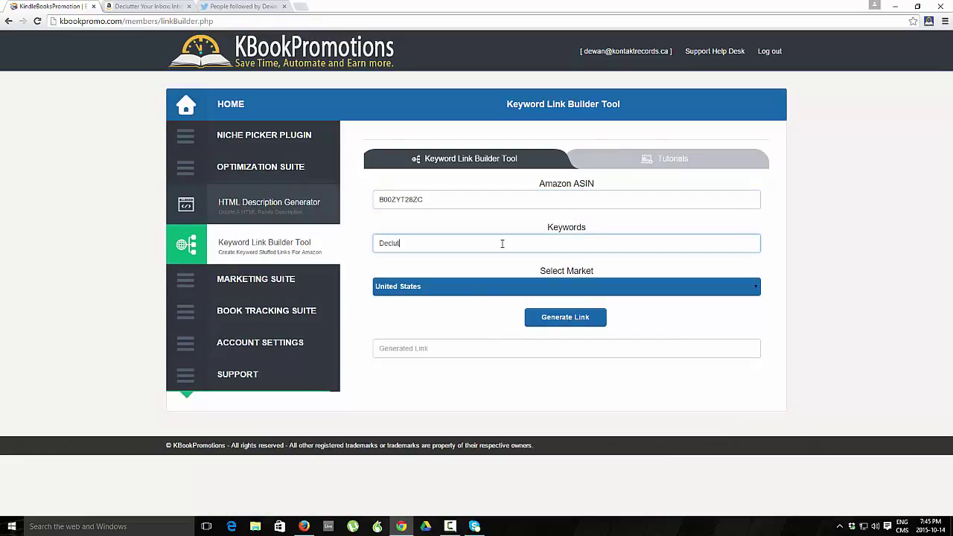
{"action": "type", "text": "ter Your In"}
{"action": "type", "text": "box"}
Step: Generate the US-market Amazon link and copy it to the clipboard
{"action": "left_click", "coordinate": [564, 320]}
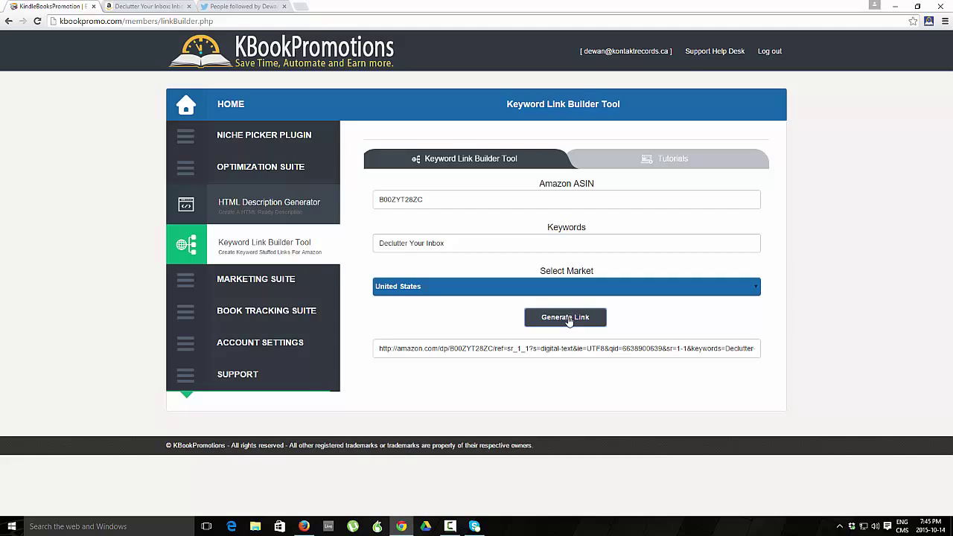
{"action": "left_click", "coordinate": [574, 351]}
{"action": "right_click", "coordinate": [574, 355]}
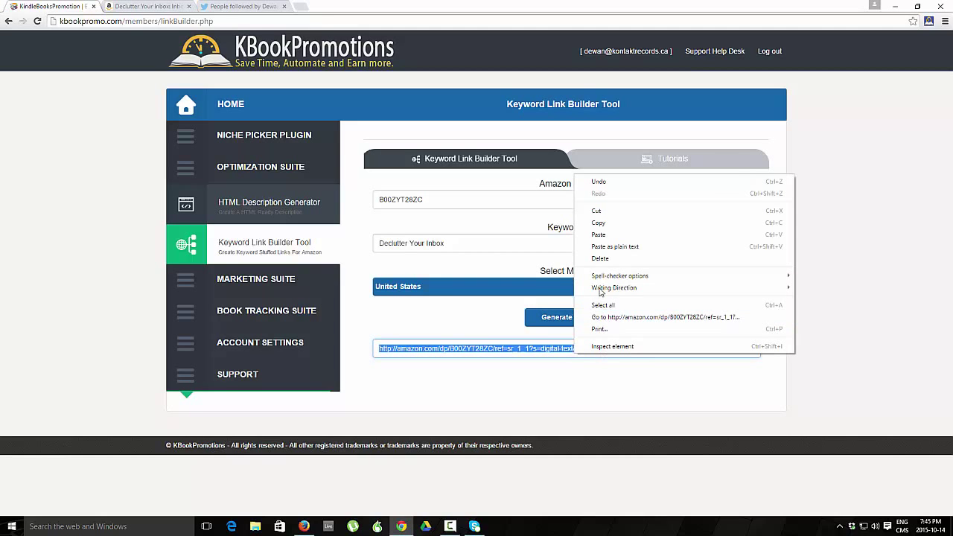
{"action": "left_click", "coordinate": [603, 223]}
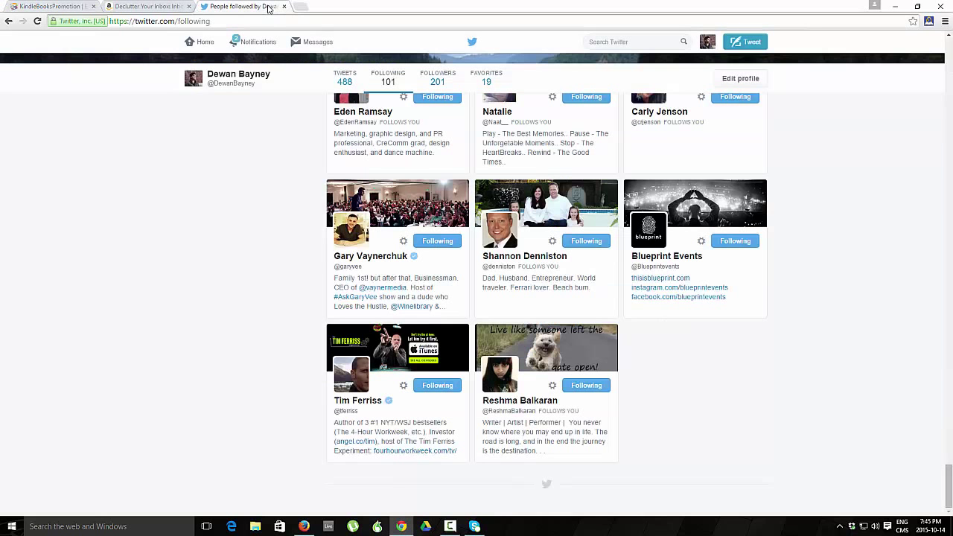
{"action": "left_click", "coordinate": [268, 6]}
{"action": "left_click", "coordinate": [160, 6]}
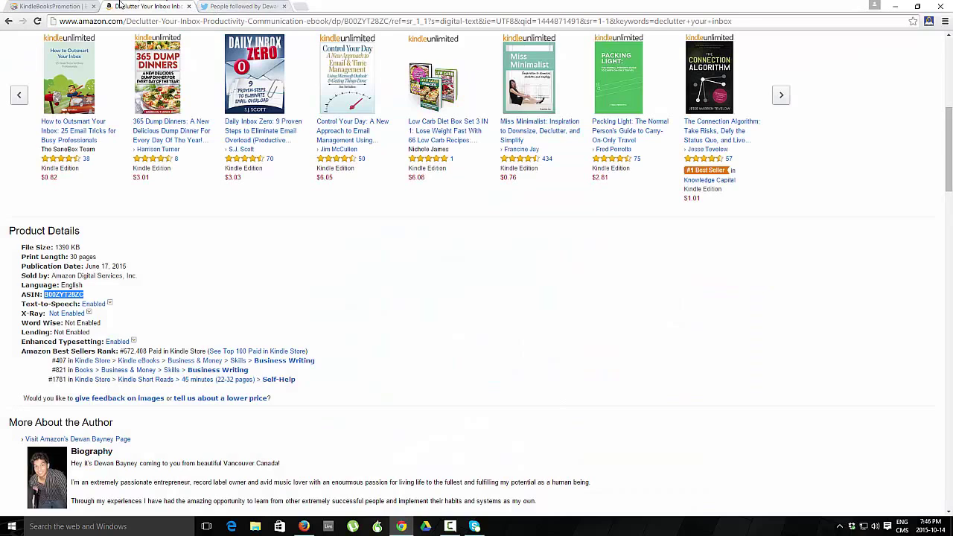
{"action": "left_click", "coordinate": [65, 8]}
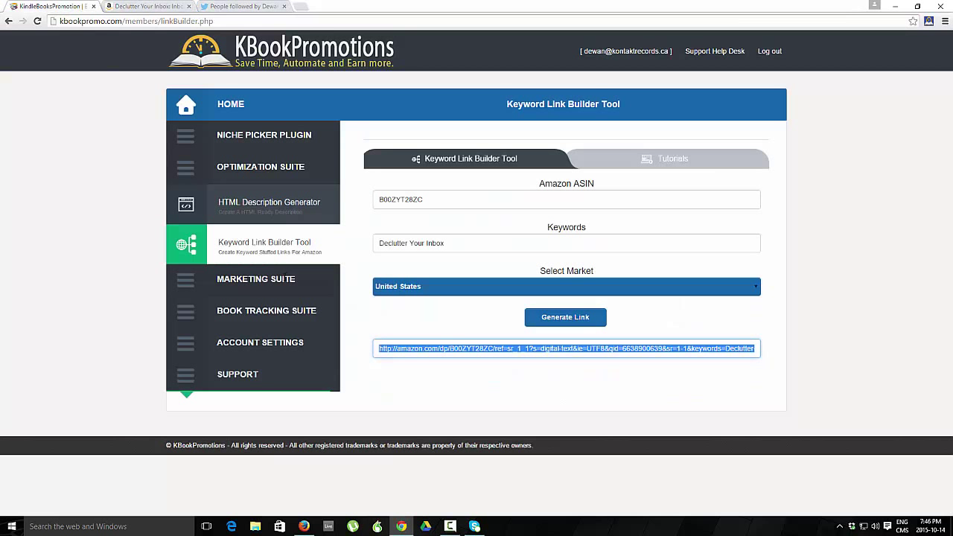
{"action": "left_click", "coordinate": [196, 279]}
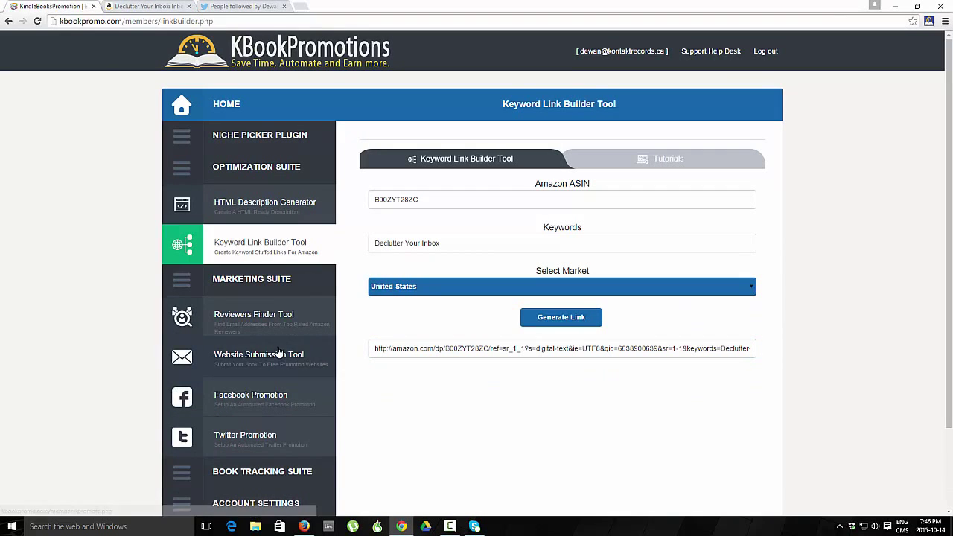
Step: Paste the Amazon link into the tweet, then delete it for exceeding 120 characters
{"action": "left_click", "coordinate": [307, 434]}
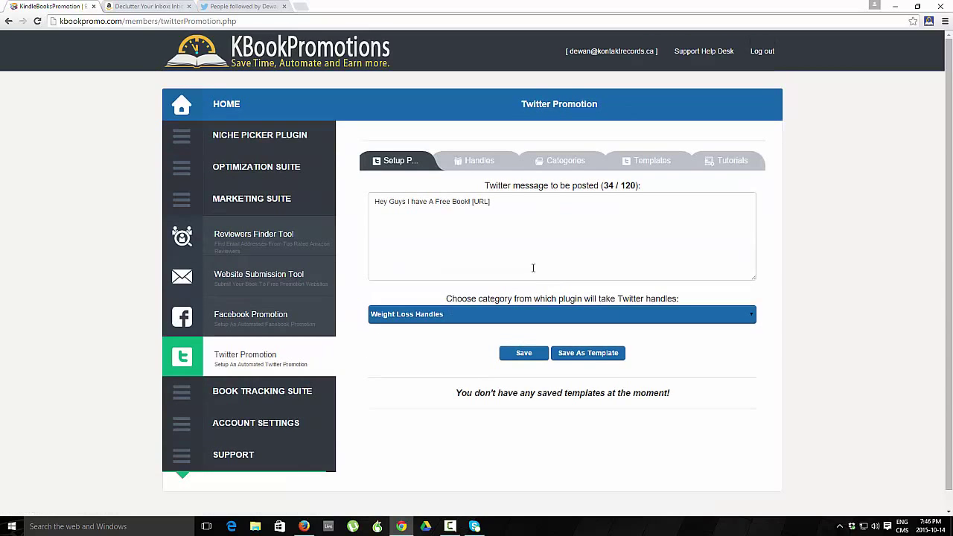
{"action": "left_click", "coordinate": [529, 225]}
{"action": "key", "text": "Return"}
{"action": "key", "text": "ctrl+v"}
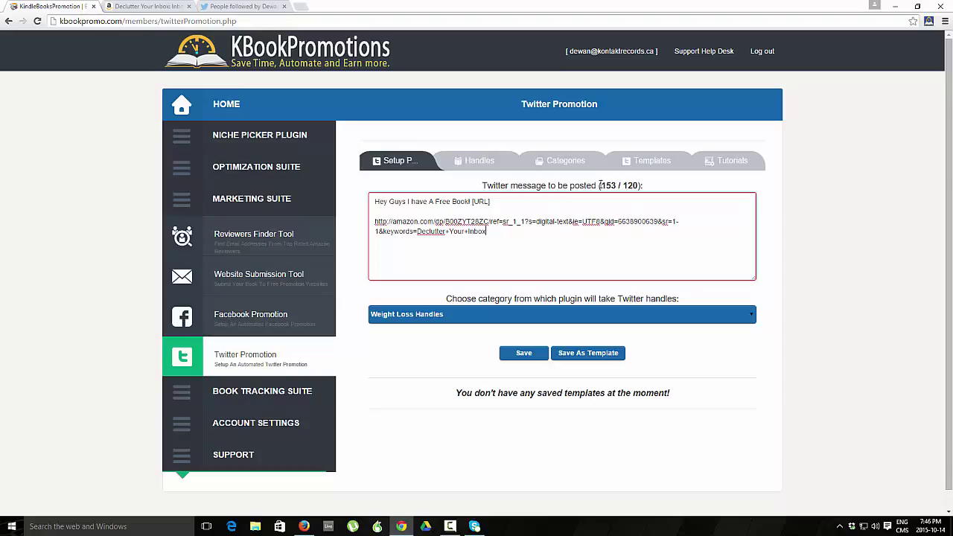
{"action": "left_click_drag", "start_coordinate": [622, 185], "coordinate": [639, 186]}
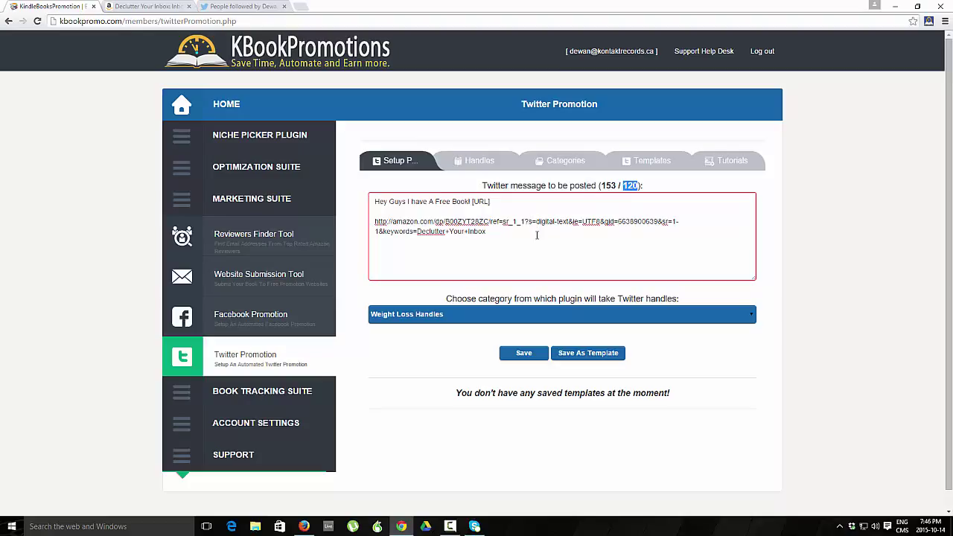
{"action": "left_click_drag", "start_coordinate": [536, 235], "coordinate": [370, 220]}
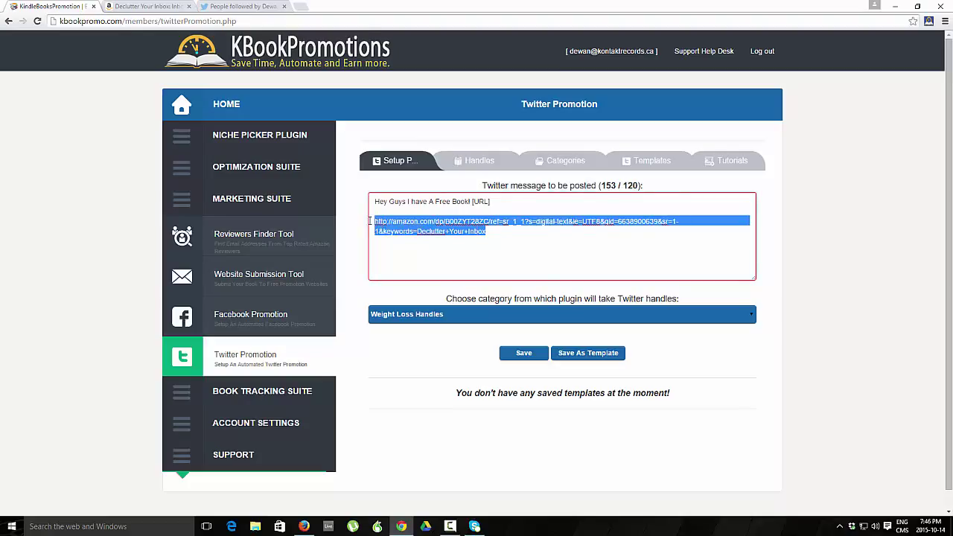
{"action": "key", "text": "BackSpace"}
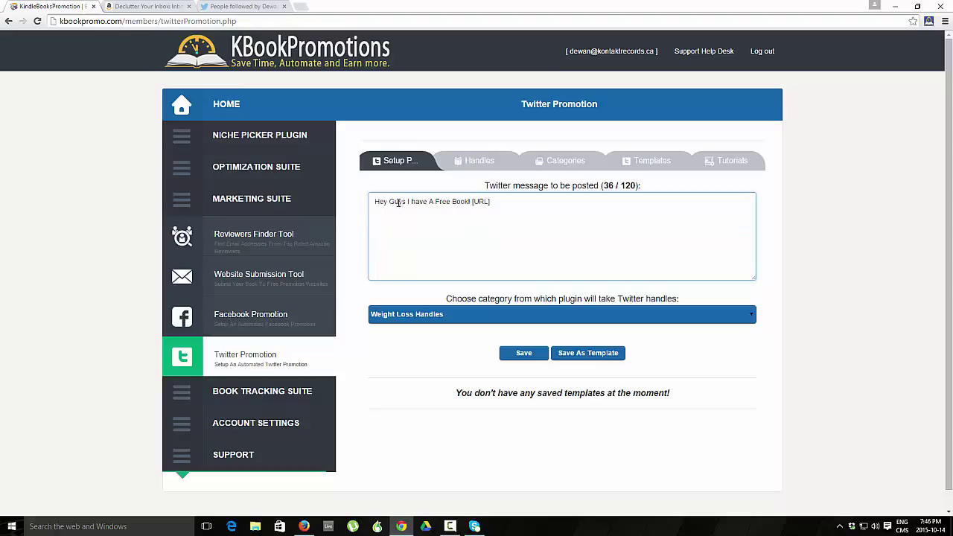
{"action": "key", "text": "BackSpace"}
{"action": "left_click_drag", "start_coordinate": [492, 201], "coordinate": [472, 203]}
{"action": "type", "text": "www"}
{"action": "type", "text": ".dewanbayney"}
{"action": "key", "text": "BackSpace"}
{"action": "key", "text": "BackSpace"}
{"action": "key", "text": "BackSpace"}
{"action": "type", "text": "bayney.com"}
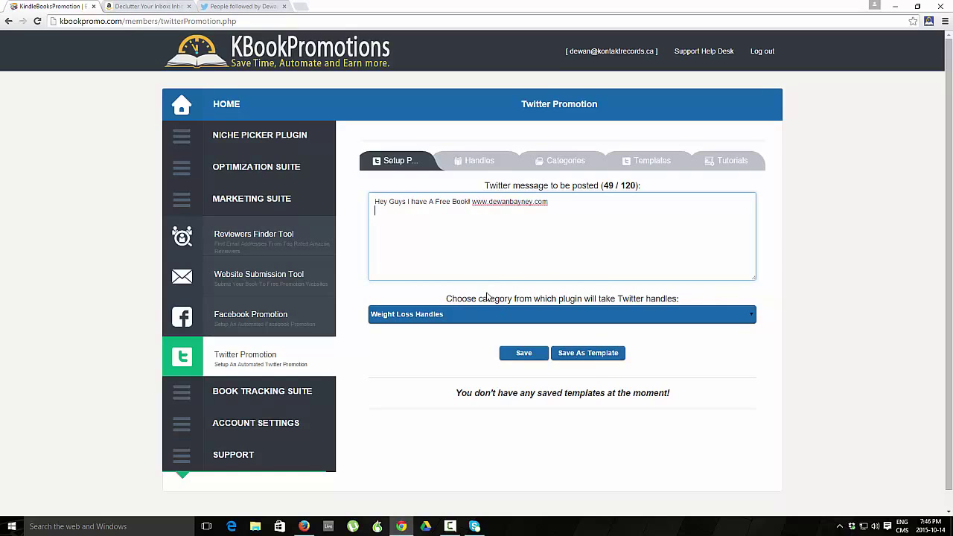
Step: Save the promotion setup as a template named 'Dewan Test'
{"action": "left_click", "coordinate": [594, 356]}
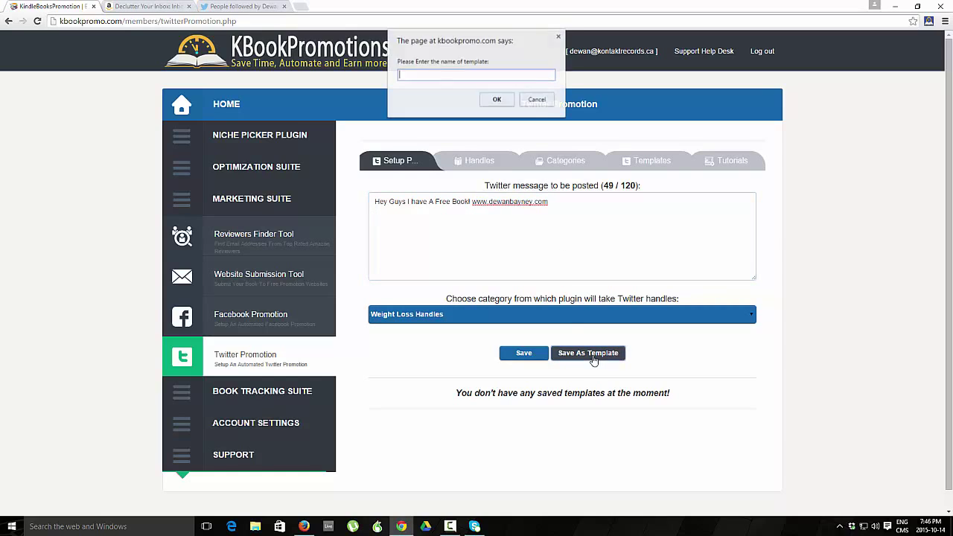
{"action": "type", "text": "Dewan "}
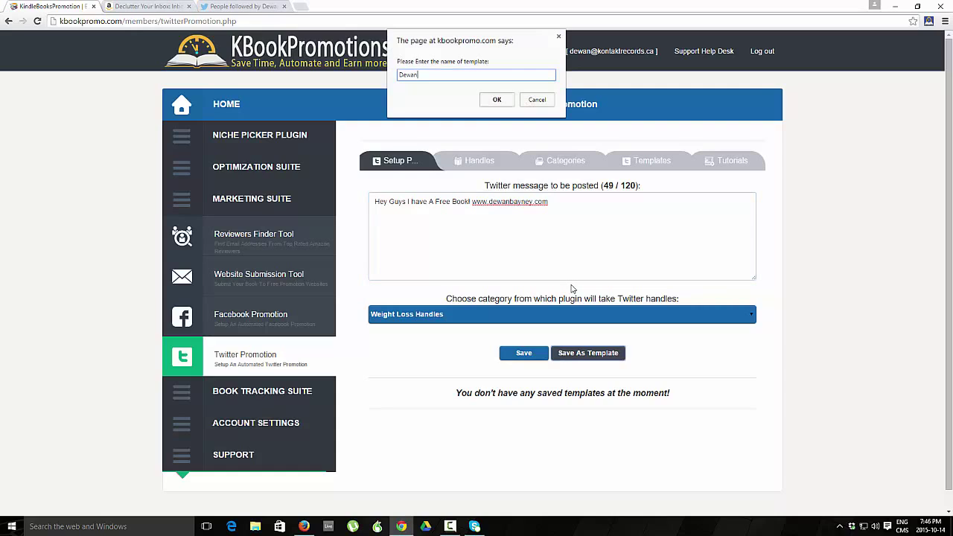
{"action": "type", "text": "Test"}
{"action": "left_click", "coordinate": [489, 103]}
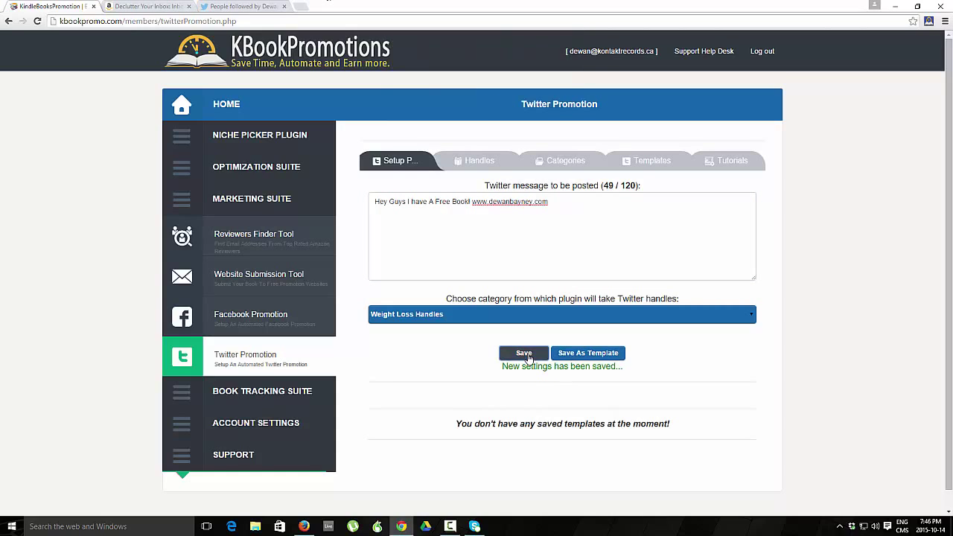
Step: Save the promotion settings, then launch the extension's Twitter Scraper and Twitter Poster
{"action": "left_click", "coordinate": [529, 356]}
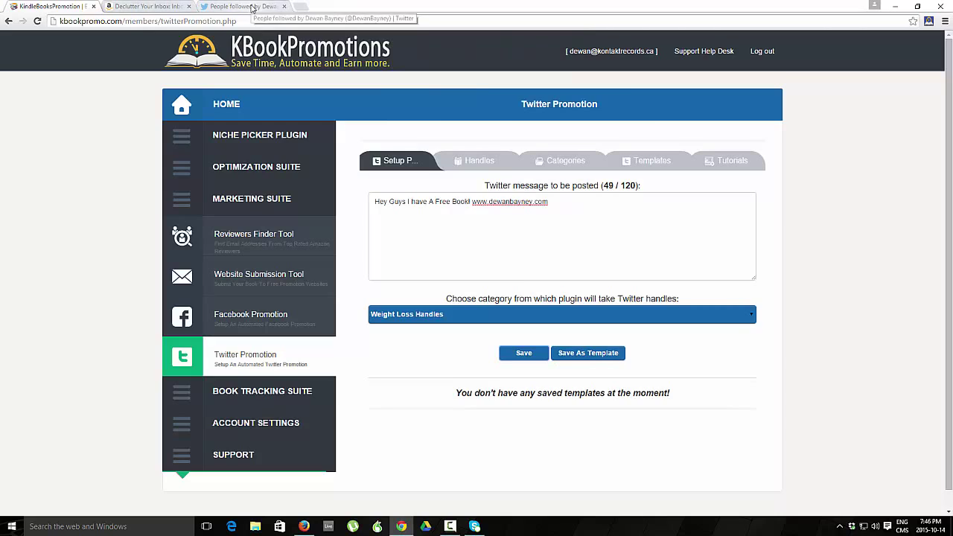
{"action": "left_click", "coordinate": [246, 6]}
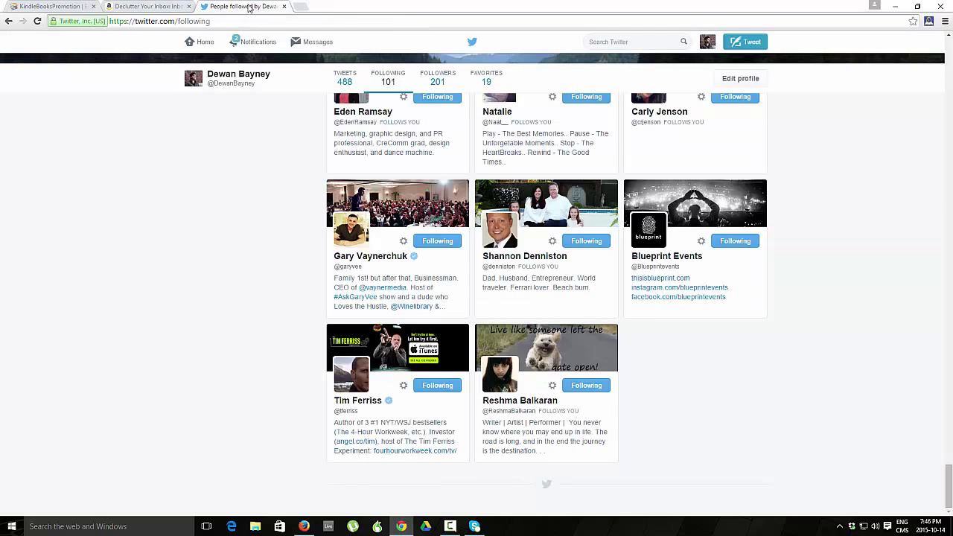
{"action": "left_click", "coordinate": [929, 21]}
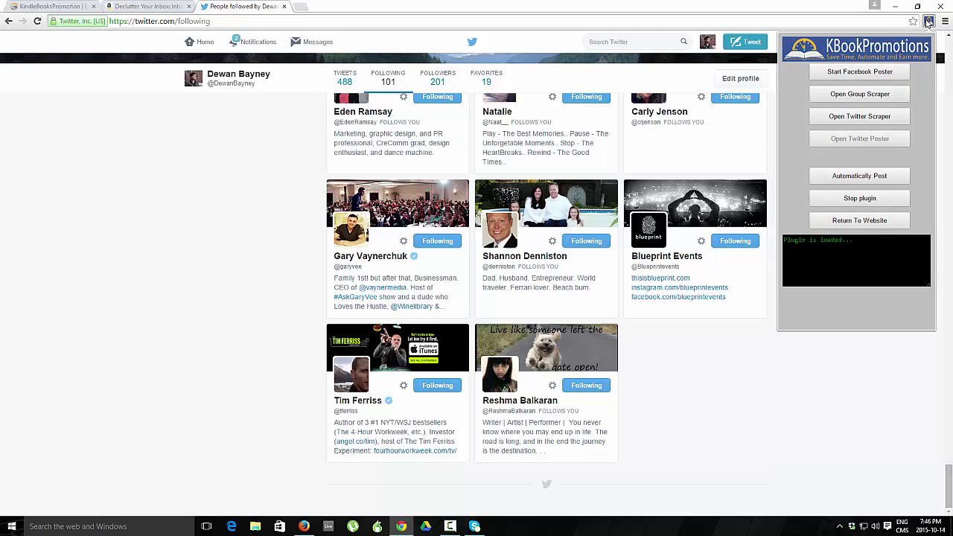
{"action": "left_click", "coordinate": [867, 117]}
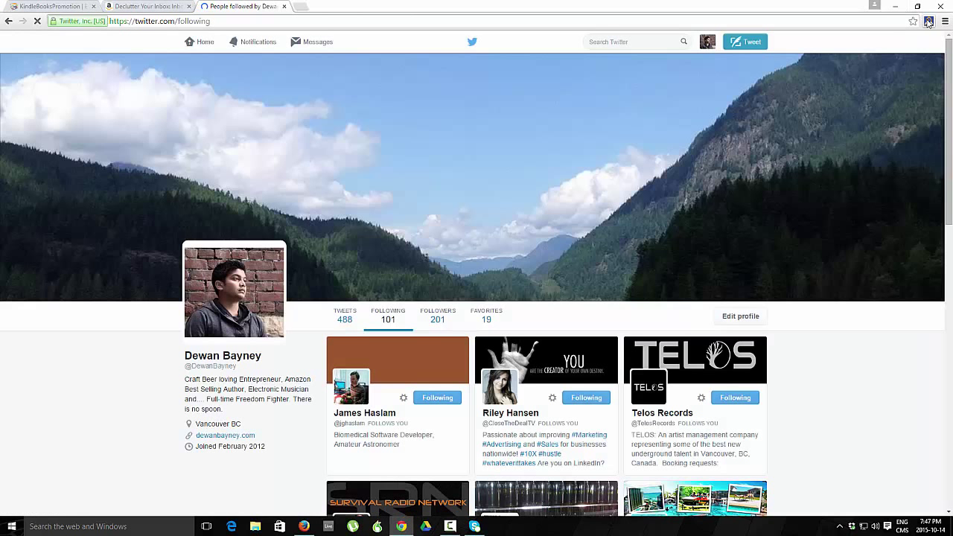
{"action": "left_click", "coordinate": [928, 20]}
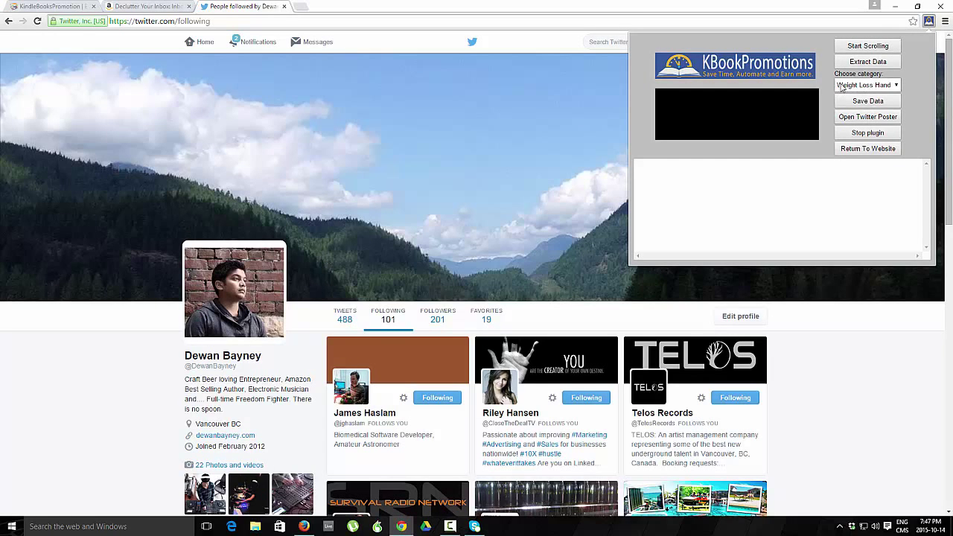
{"action": "left_click", "coordinate": [869, 115]}
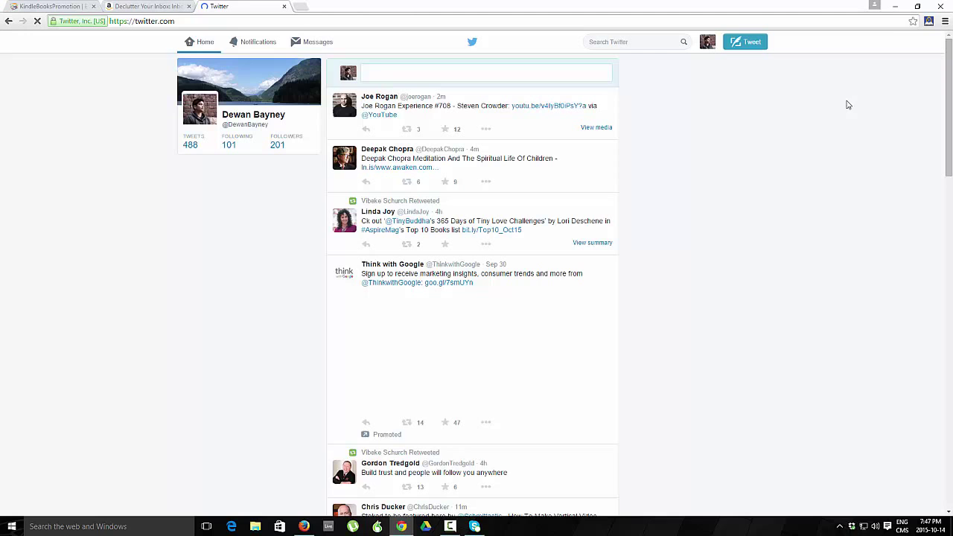
Step: Start automatic posting of the saved promotion from the KBookPromotions plugin in Twitter
{"action": "left_click", "coordinate": [929, 21]}
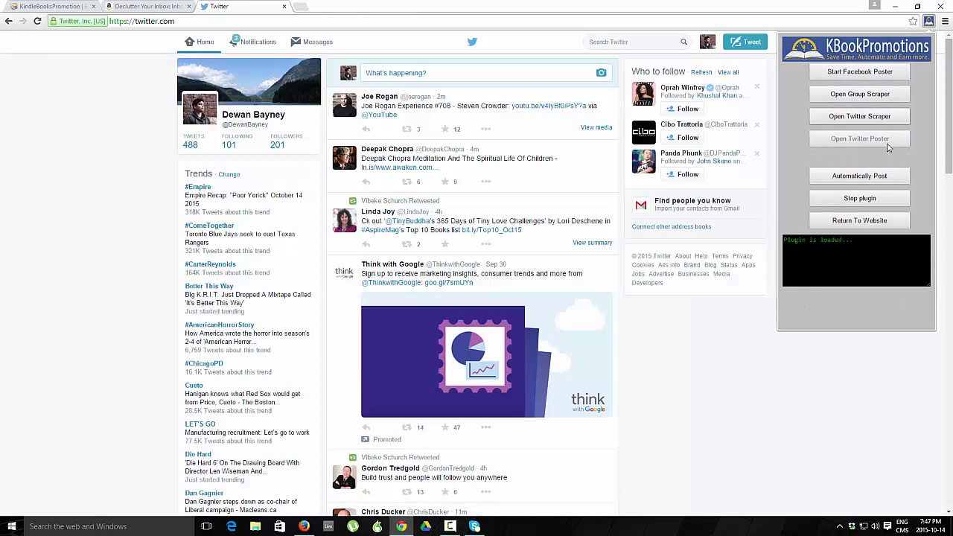
{"action": "left_click", "coordinate": [875, 172]}
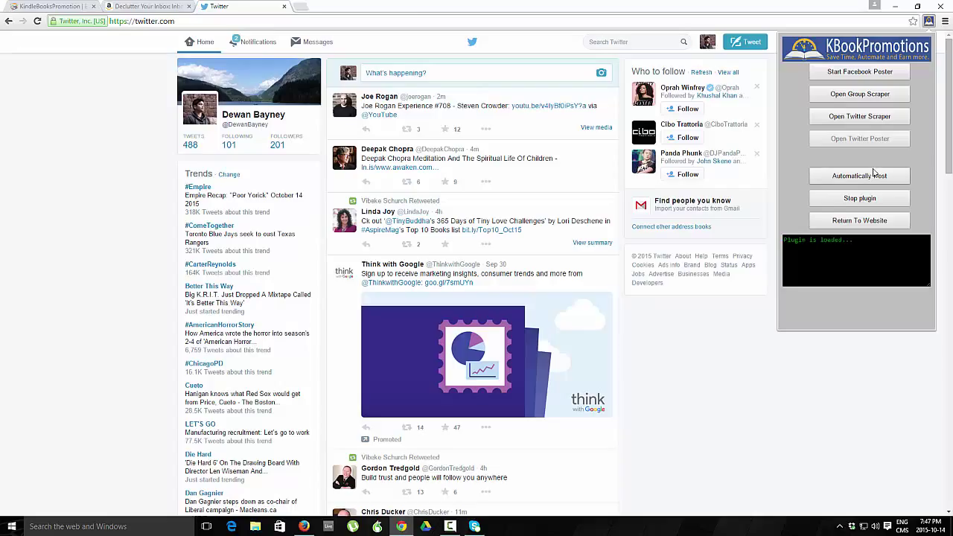